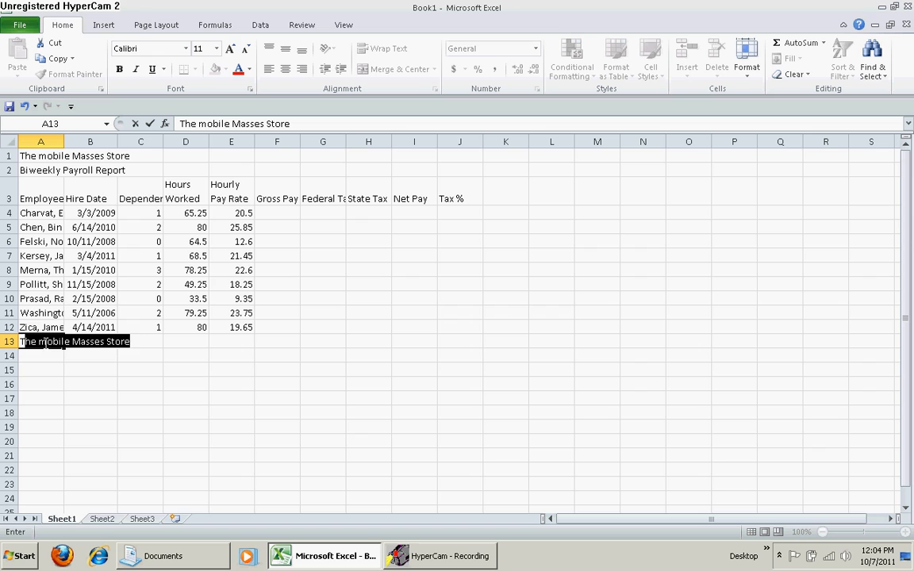
pyautogui.press('BackSpace')
pyautogui.press('BackSpace')
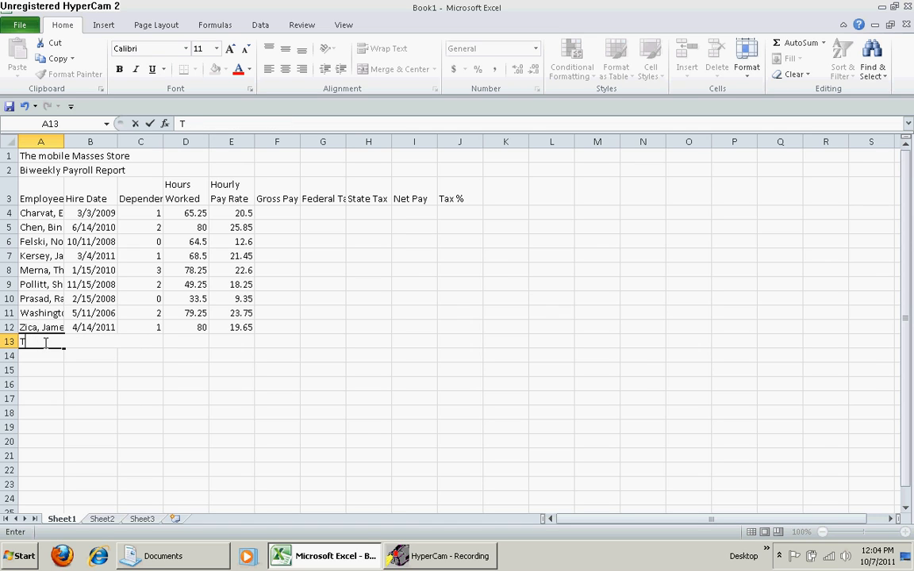
pyautogui.press('Escape')
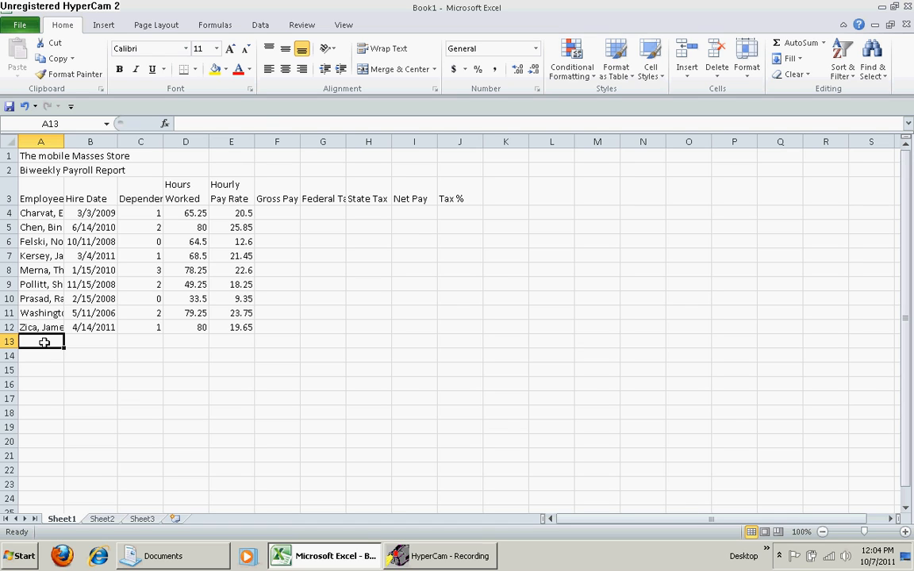
# - Enter the row labels Totals, Average, Highest and Lowest in cells A13 through A16, below the employee list
pyautogui.write('T')
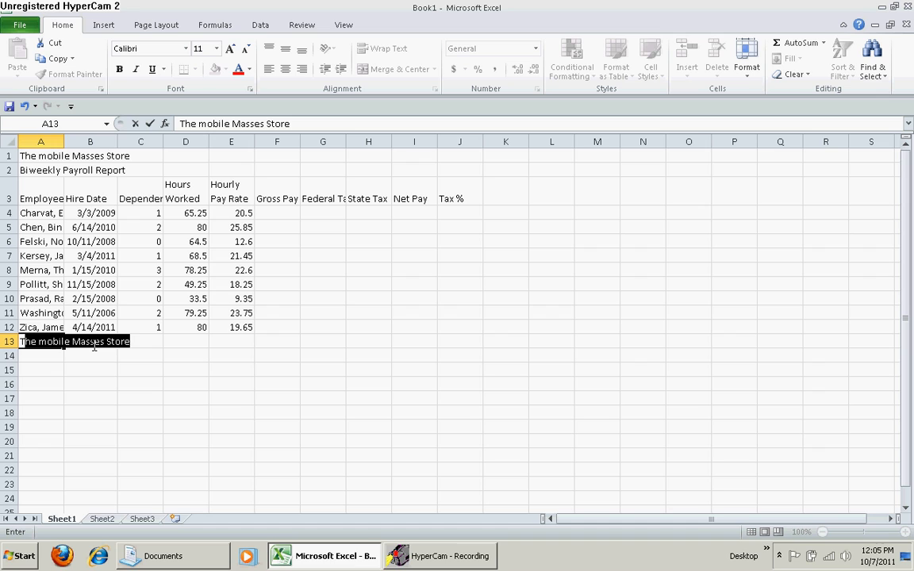
pyautogui.write('ot')
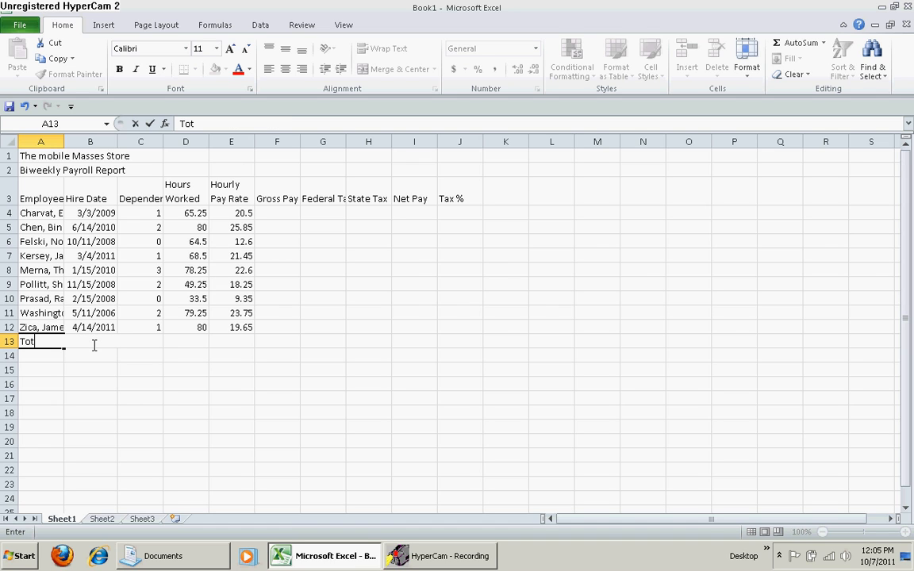
pyautogui.write('als')
pyautogui.press('Return')
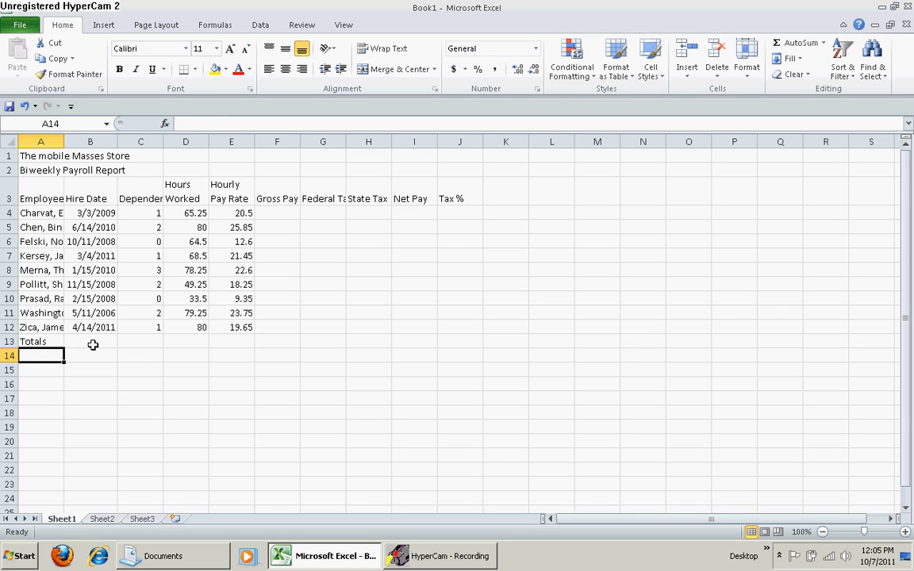
pyautogui.write('Average')
pyautogui.press('Return')
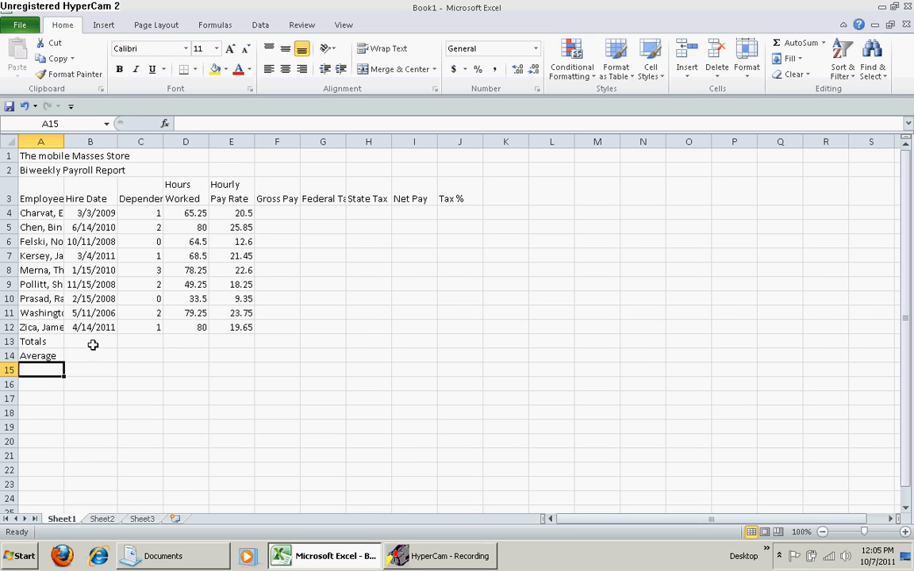
pyautogui.write('Highest')
pyautogui.press('Return')
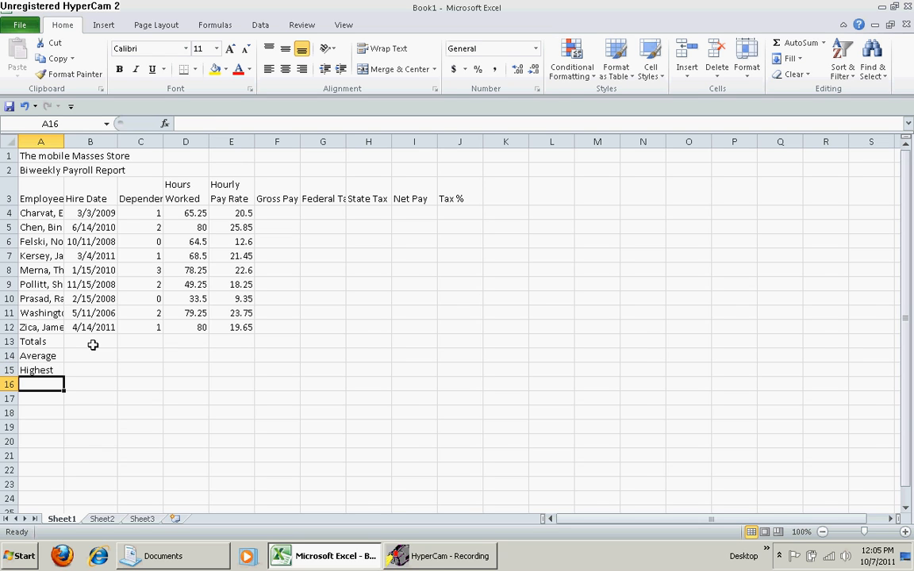
pyautogui.write('Lowest')
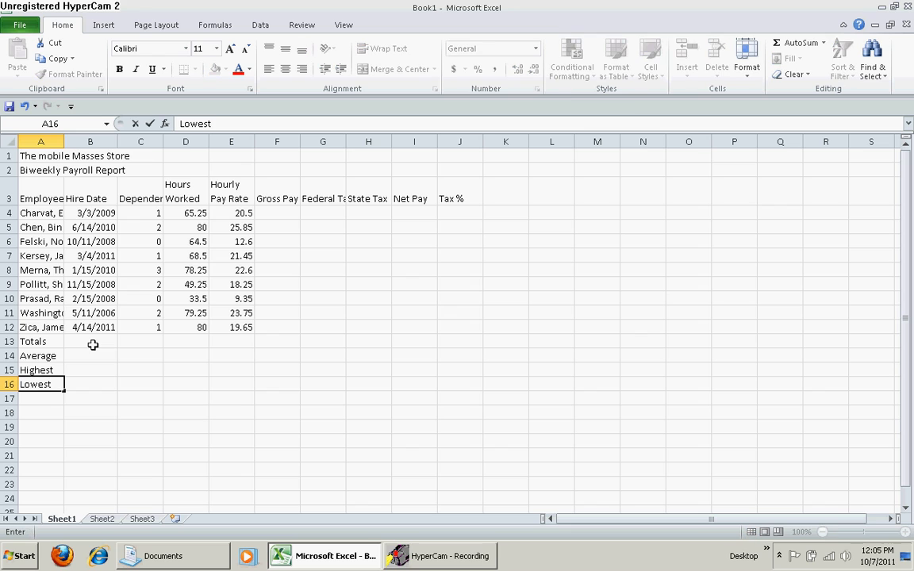
pyautogui.press('Return')
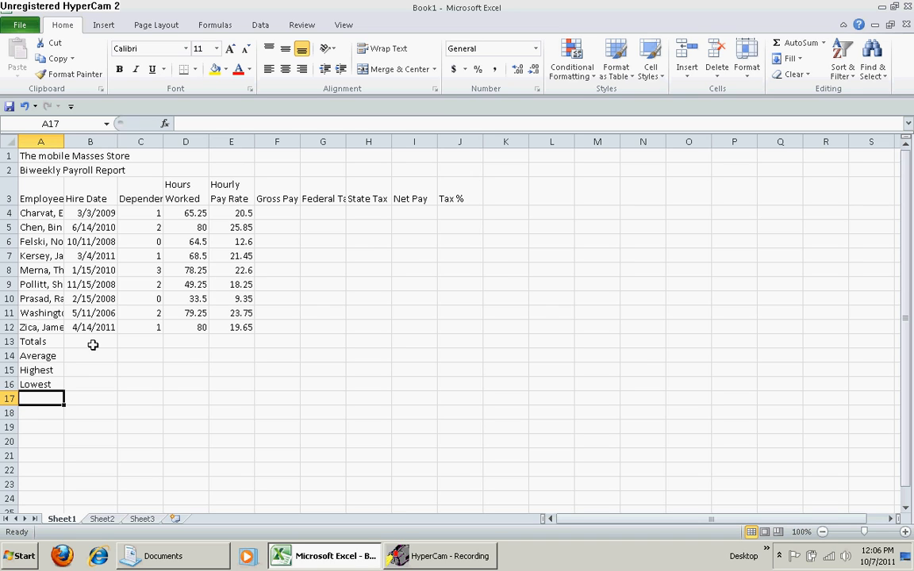
# - Fill in the document properties with the keywords "Biweekly Payroll Report" and the subject "EDIT 601", and close the properties
pyautogui.click(24, 28)
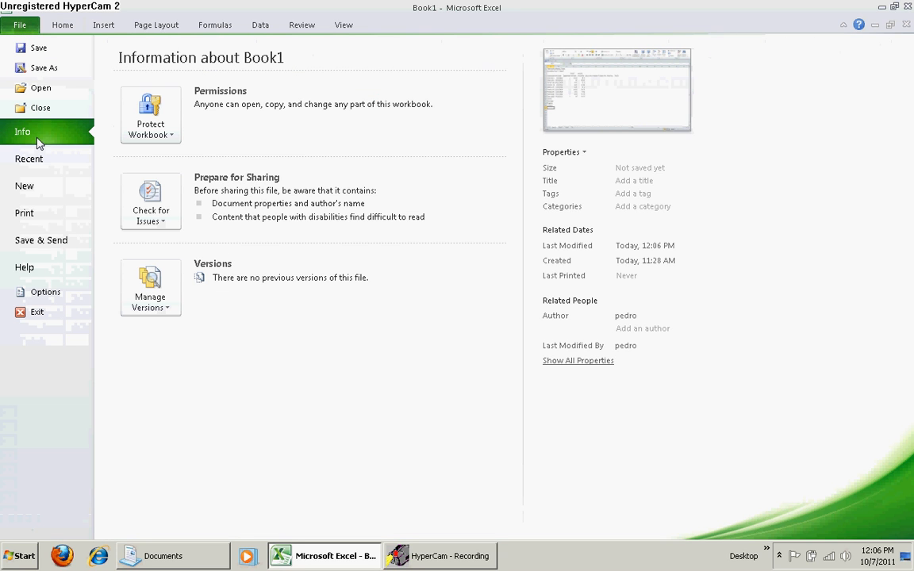
pyautogui.click(585, 153)
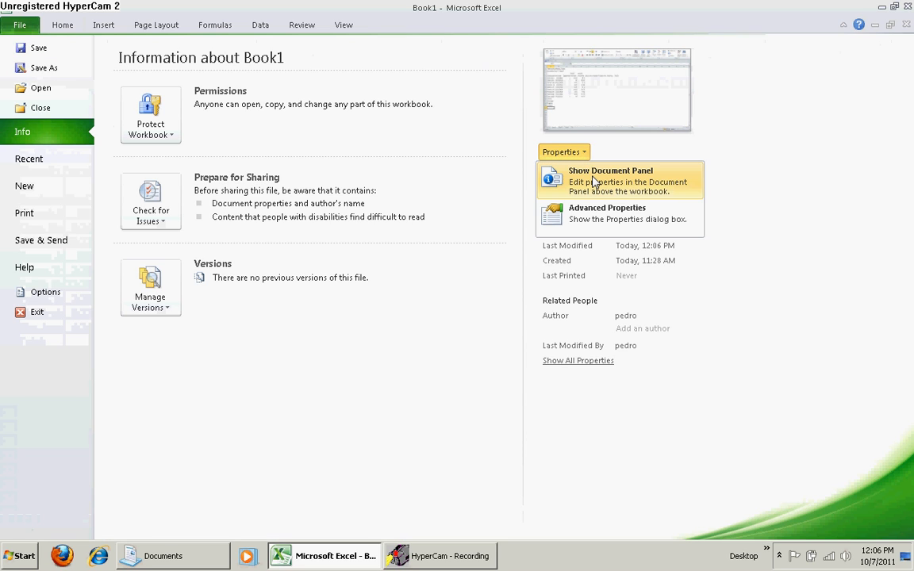
pyautogui.click(594, 180)
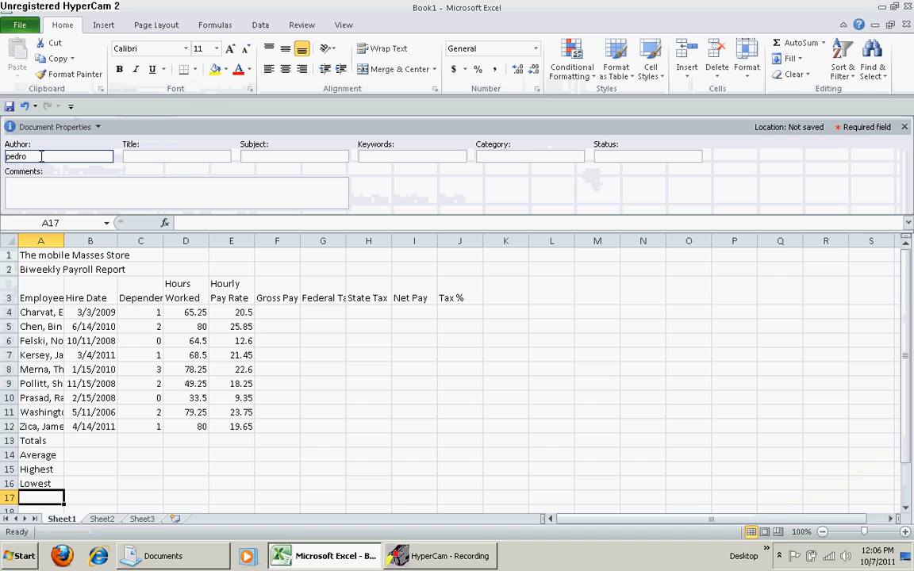
pyautogui.click(394, 156)
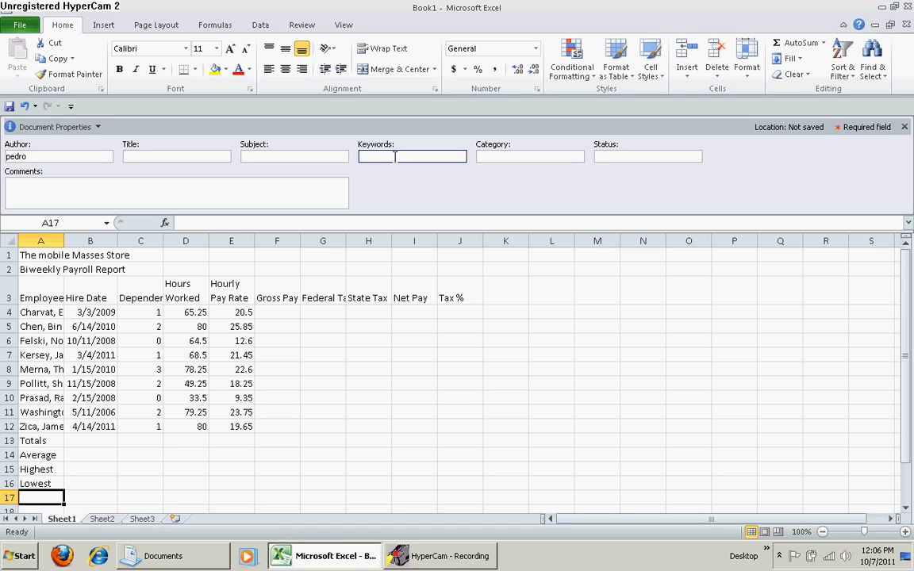
pyautogui.write('Biweekly Payroll Report')
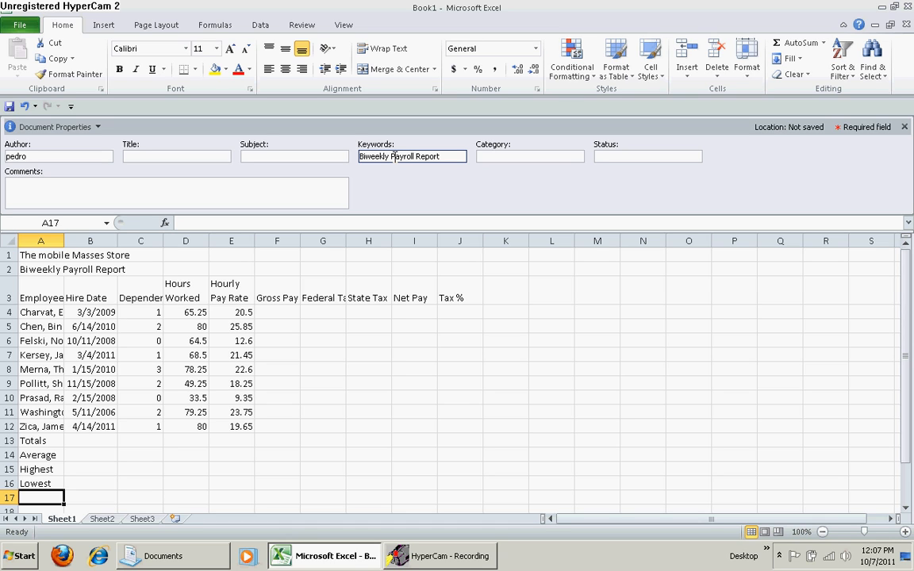
pyautogui.click(257, 154)
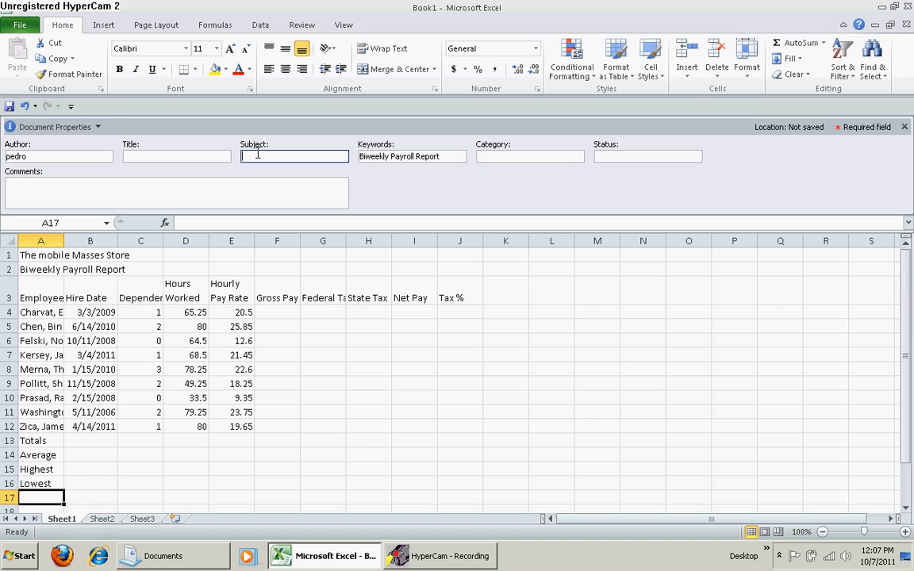
pyautogui.write('EDIT 601')
pyautogui.click(905, 128)
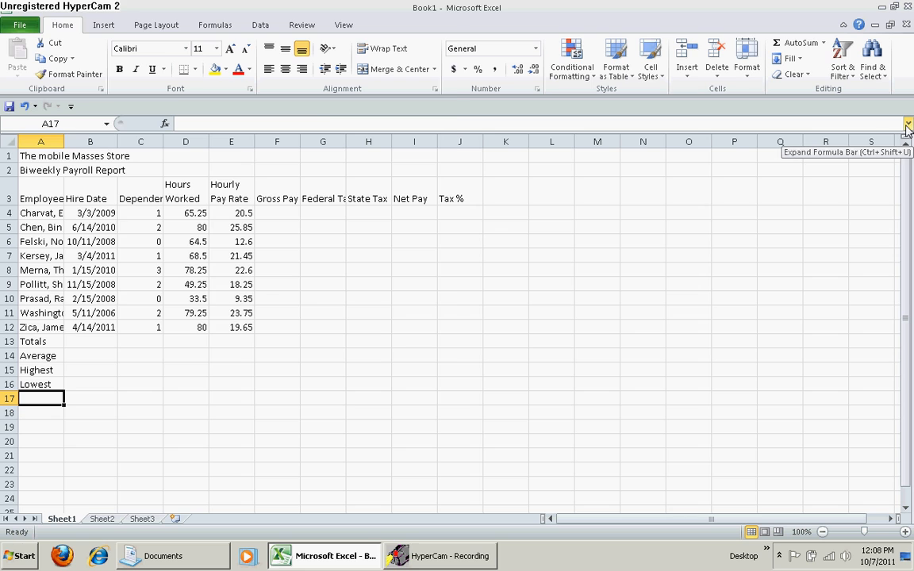
# - Save the workbook as "The Mobile Masses Biweekly Payroll Report" in the touro > Fall 11 > EDIT 601 folder on PENDRIVE (G:)
pyautogui.hotkey('ctrl', 's')
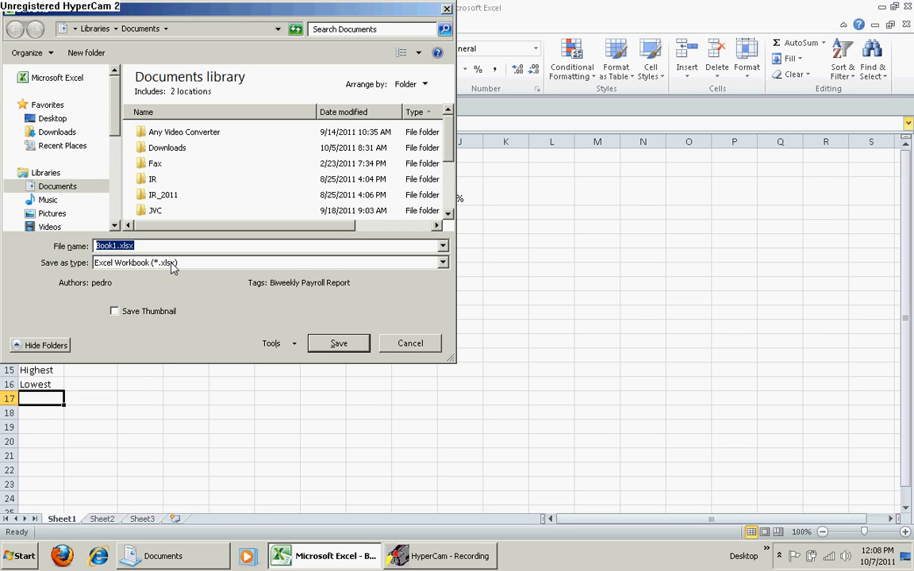
pyautogui.write('The Mobile Masses Biweekly Payroll Report')
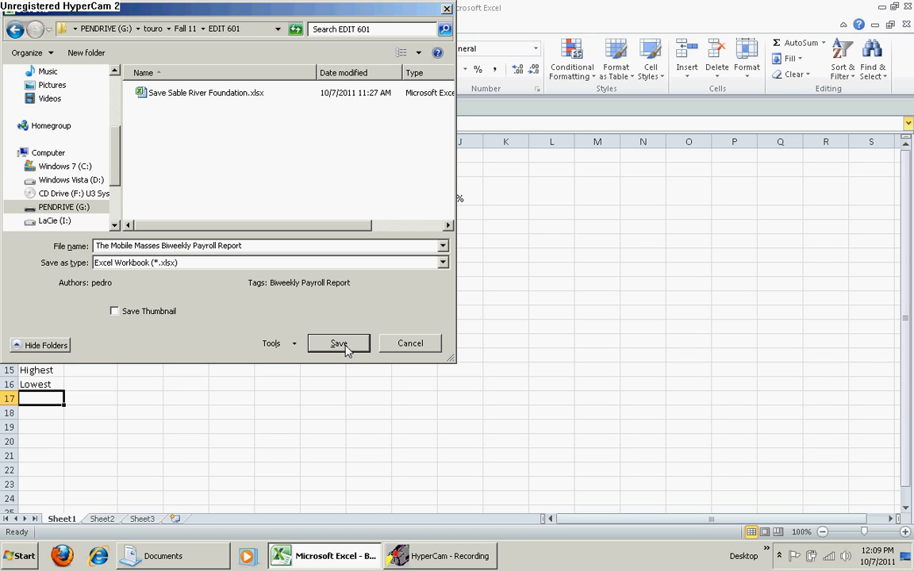
pyautogui.click(346, 349)
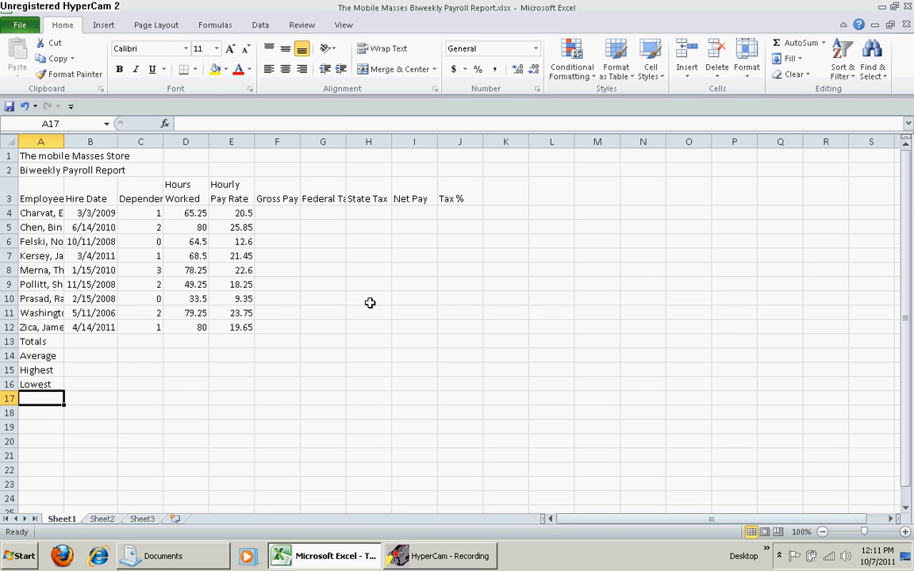
# - Calculate the first employee's gross pay in F4 with the formula =D4*E4, multiplying hours worked by hourly pay rate
pyautogui.click(280, 213)
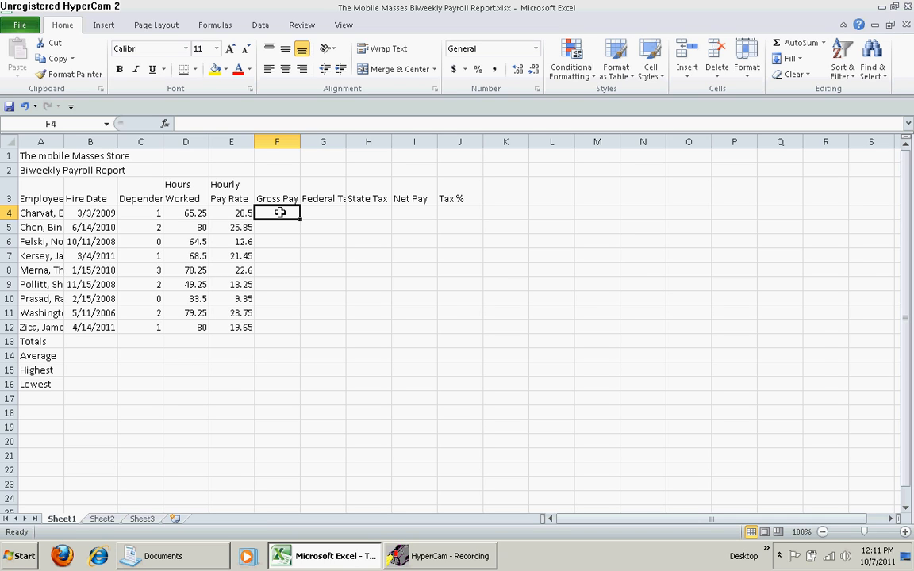
pyautogui.write('=')
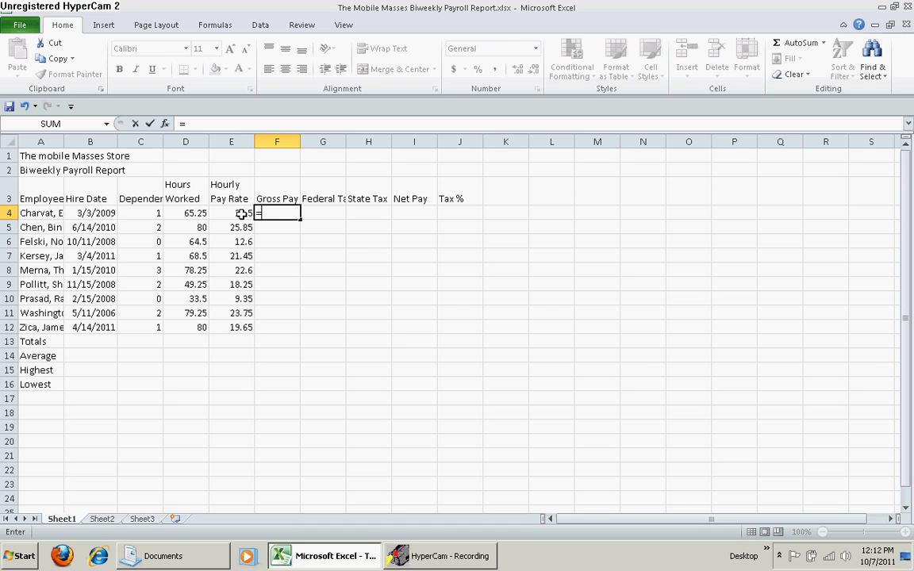
pyautogui.click(193, 213)
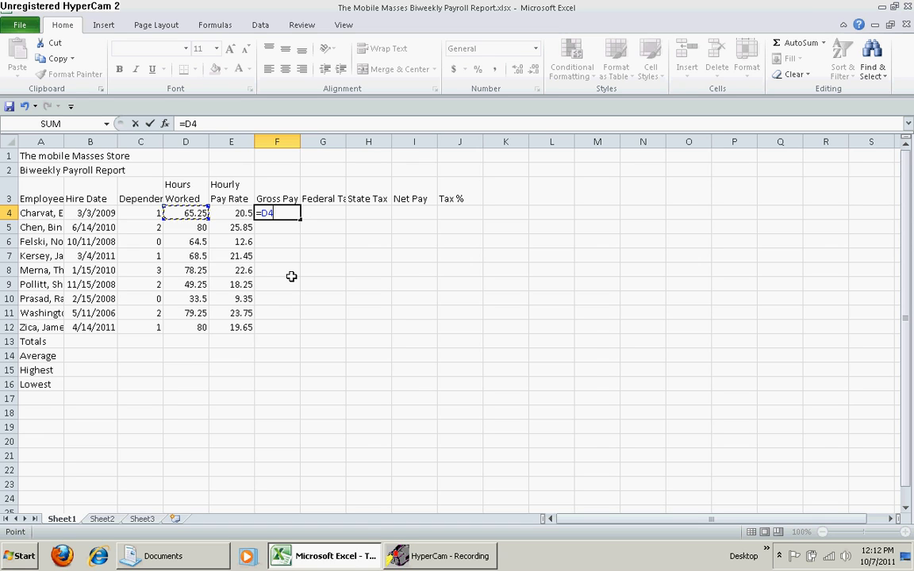
pyautogui.write('*')
pyautogui.click(238, 213)
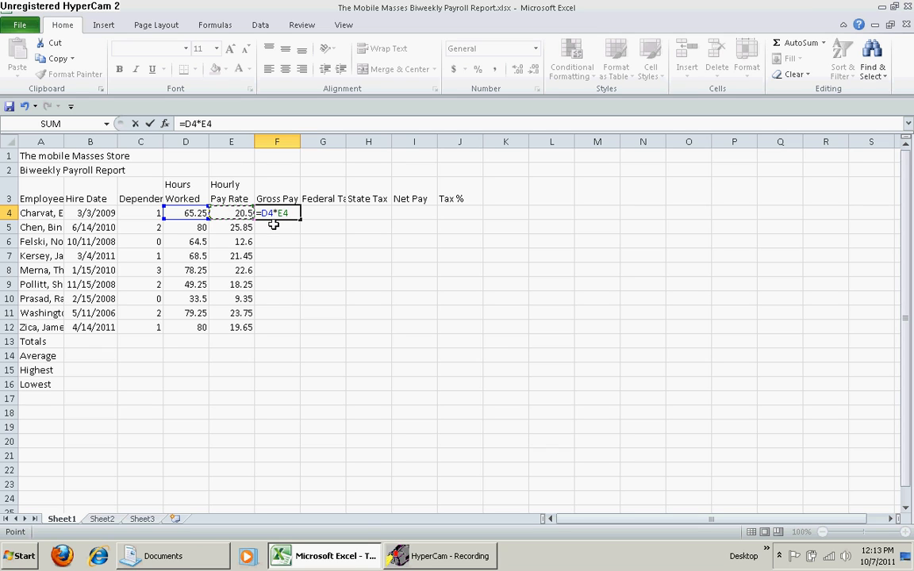
pyautogui.click(151, 125)
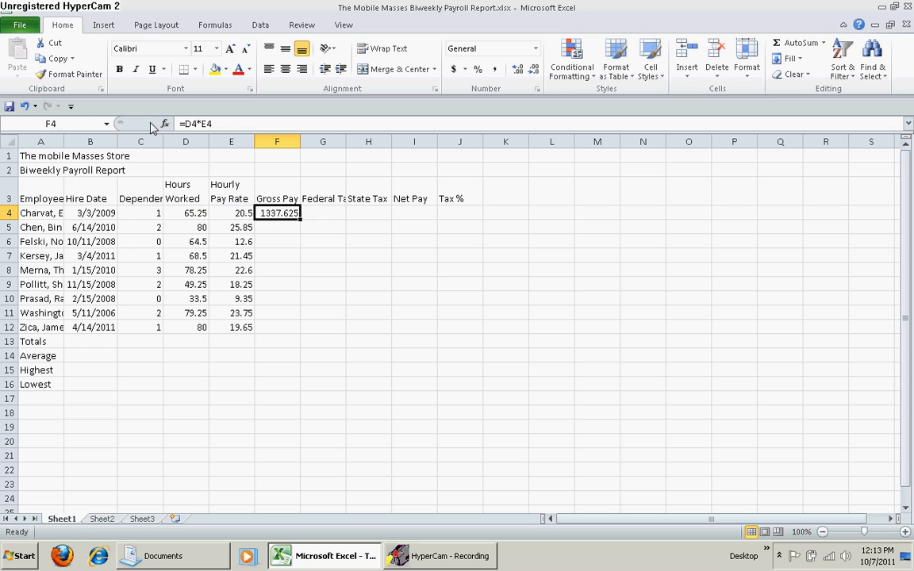